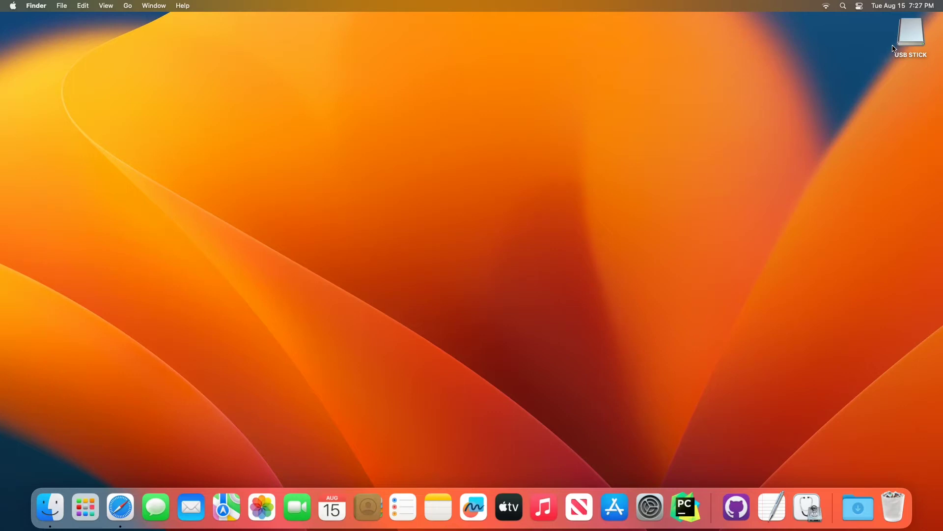
Load usbzile.com in Safari and open the 5-minute USBZile tutorial.
left_click(121, 497)
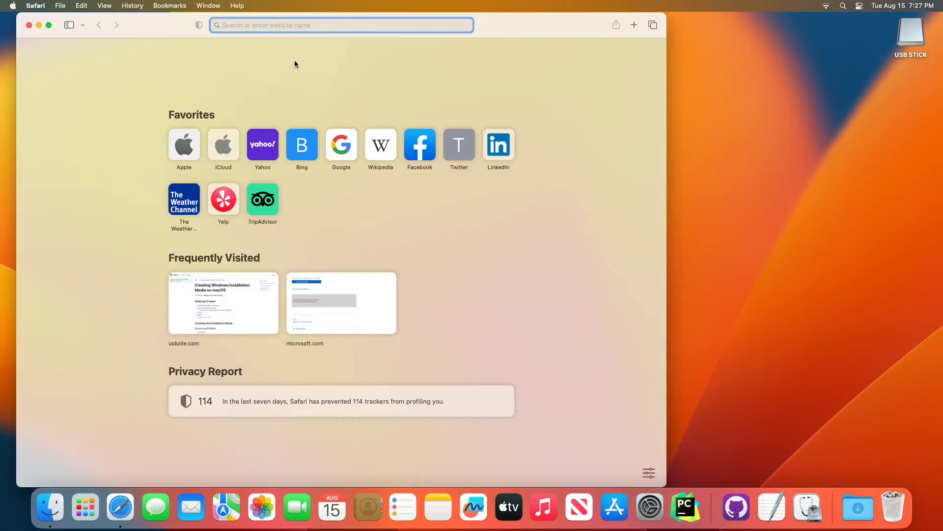
type("usbzile.com — usbzile.com")
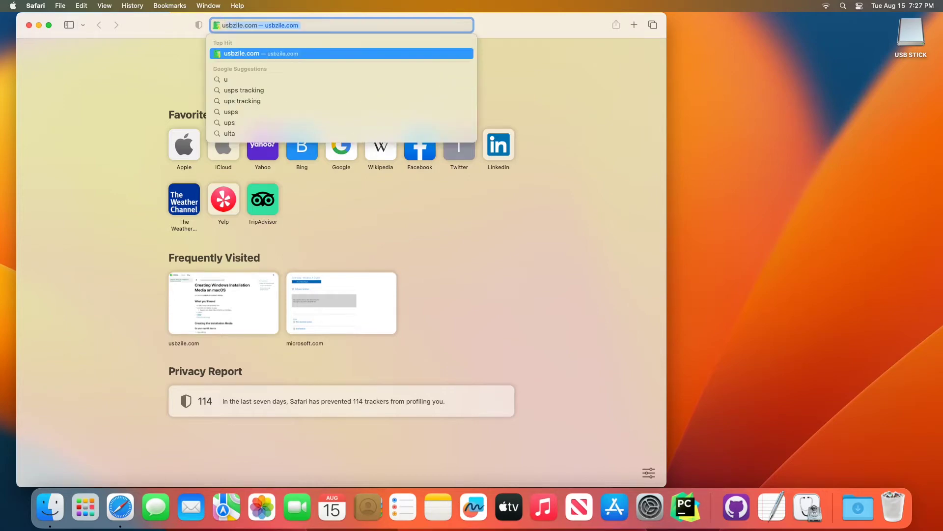
key("Return")
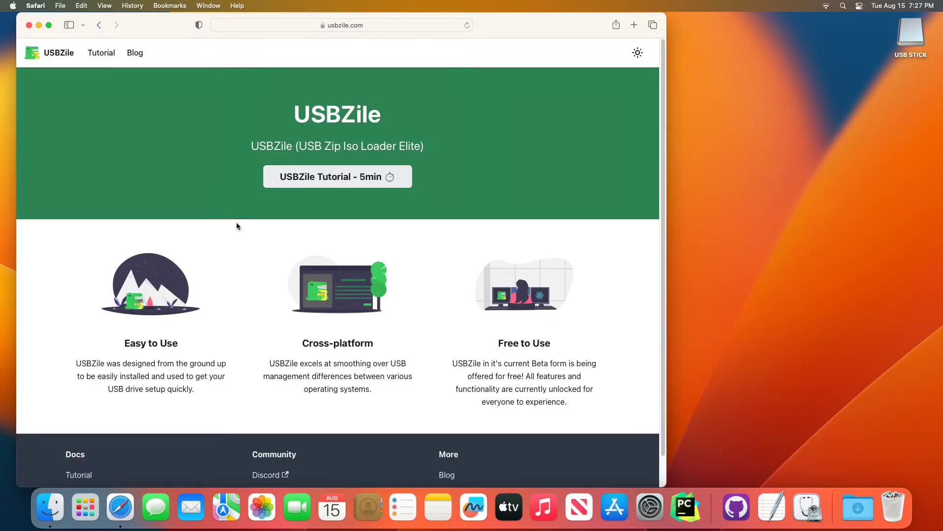
left_click(330, 181)
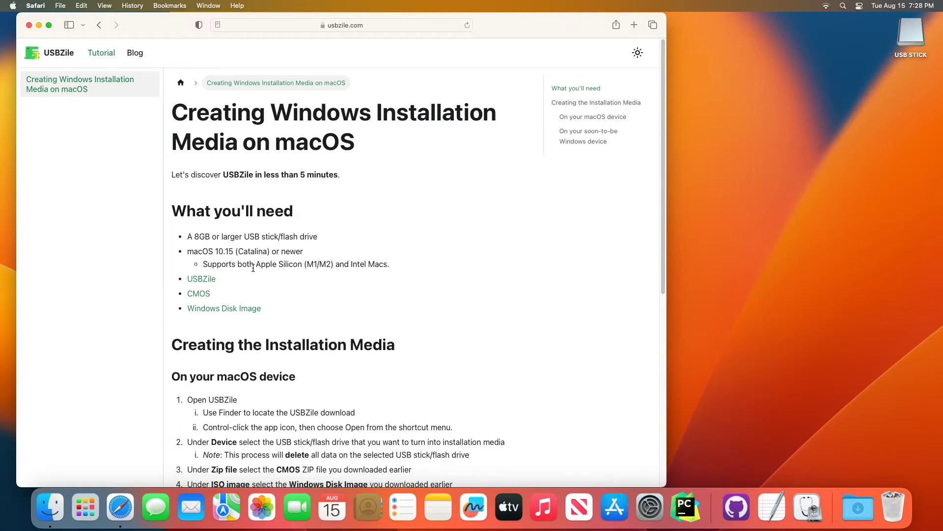
Download the USBZile app and the CMOS zip, then go to the Windows 11 disk image page.
left_click(209, 279)
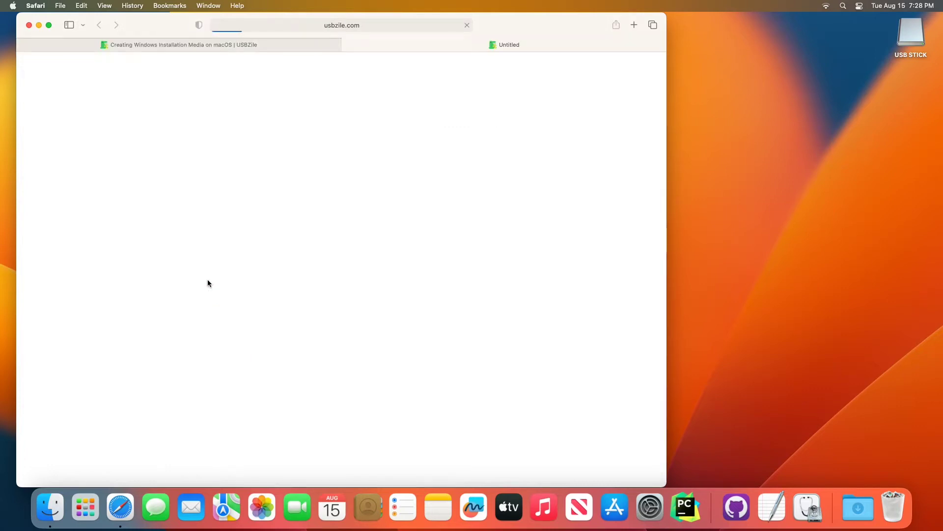
left_click(172, 45)
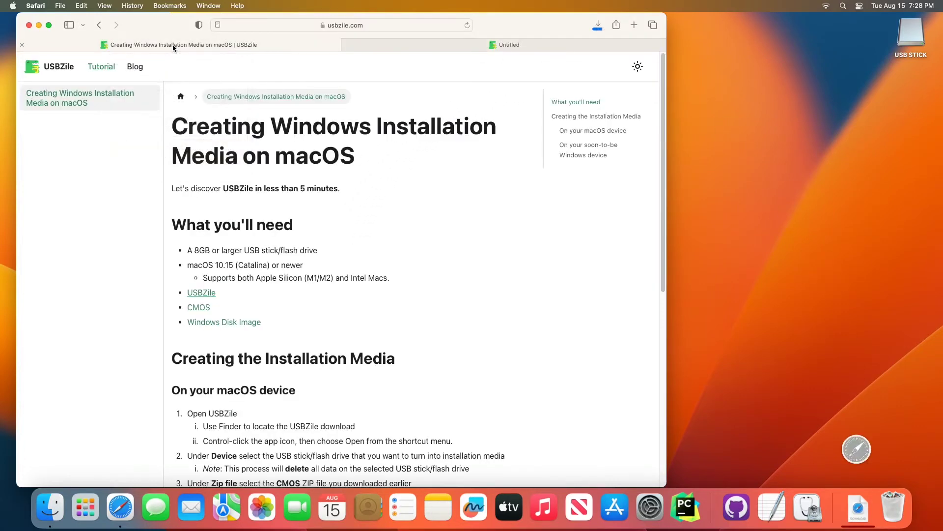
left_click(198, 307)
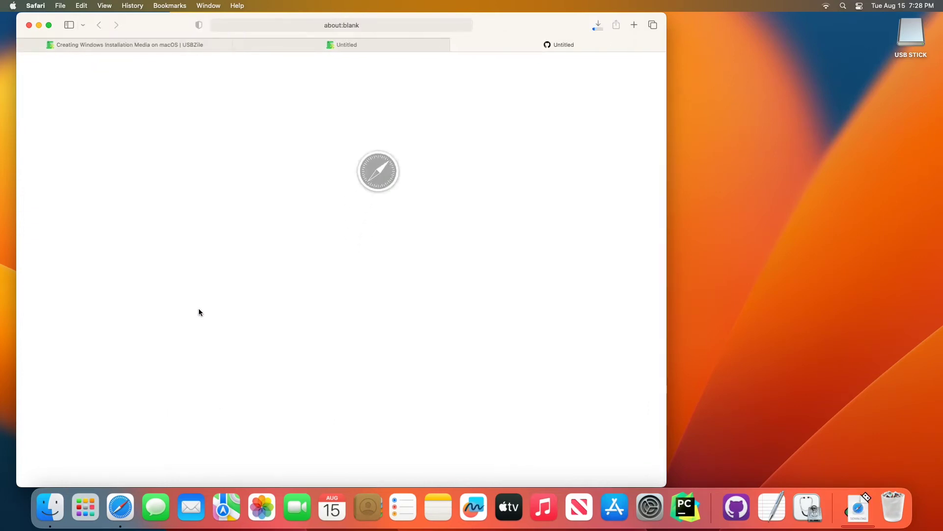
left_click(166, 48)
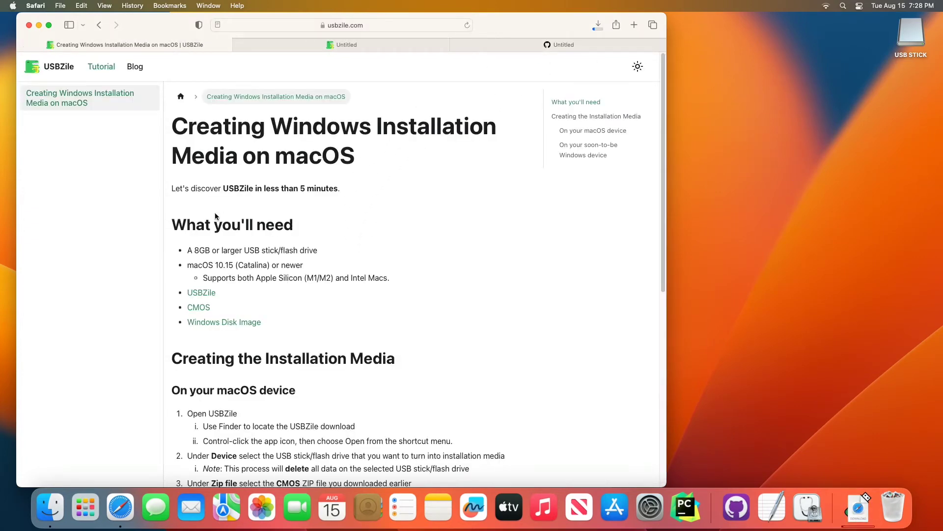
left_click(223, 323)
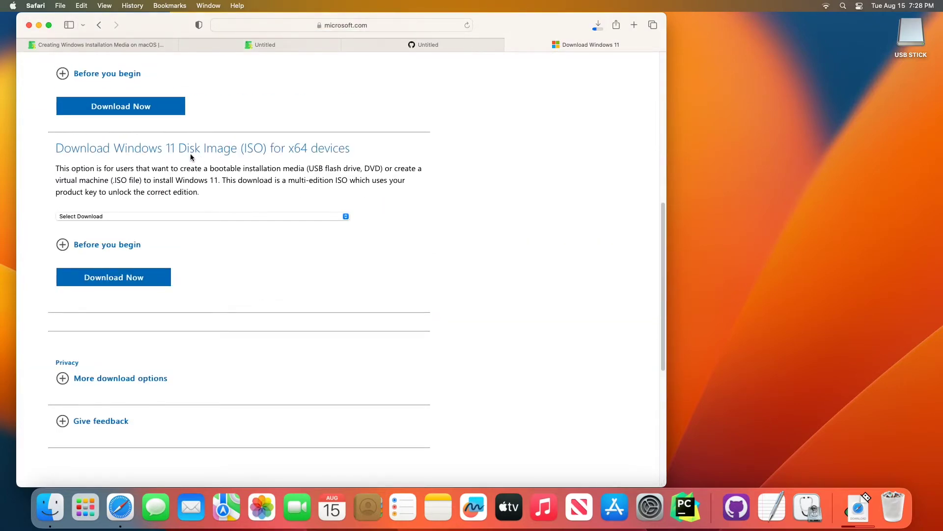
Select the Windows 11 multi-edition x64 ISO and request its download.
left_click(218, 217)
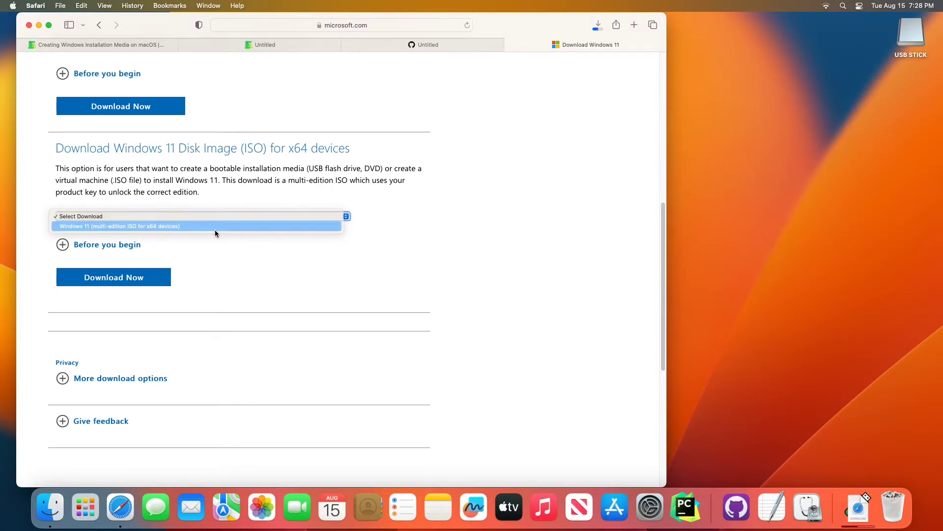
left_click(215, 227)
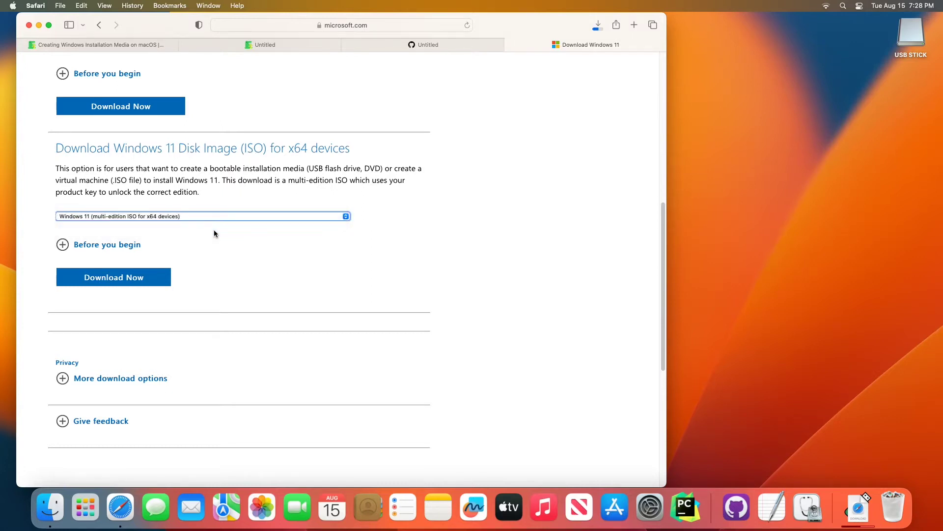
left_click(152, 278)
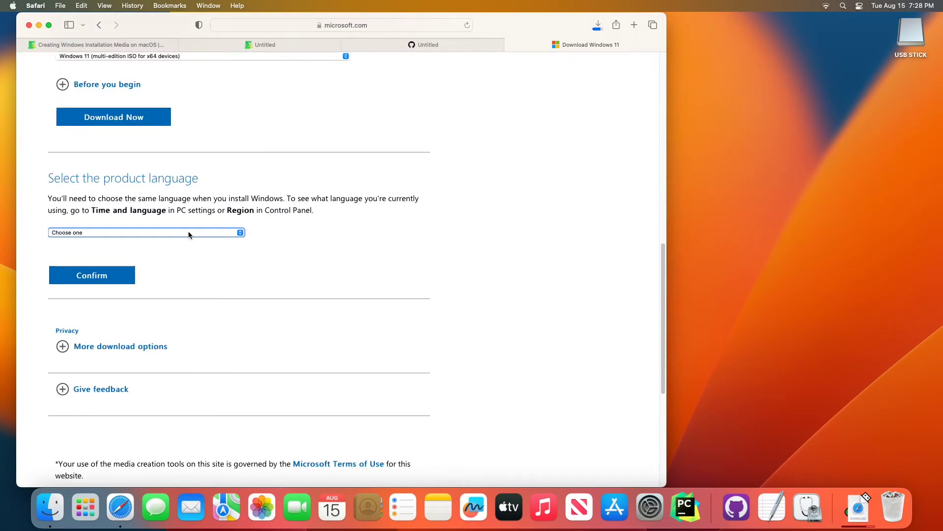
Confirm English (United States) as the language and start the 64-bit ISO download.
left_click(188, 233)
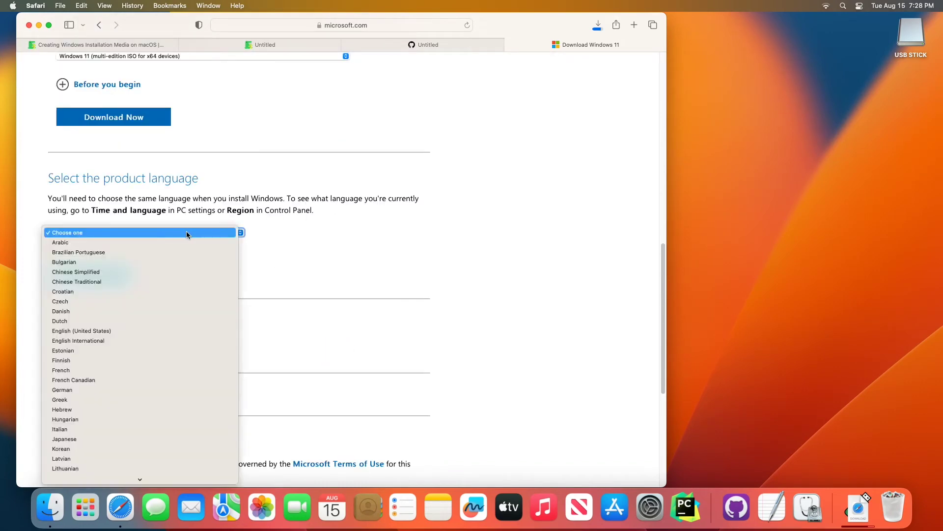
left_click(111, 331)
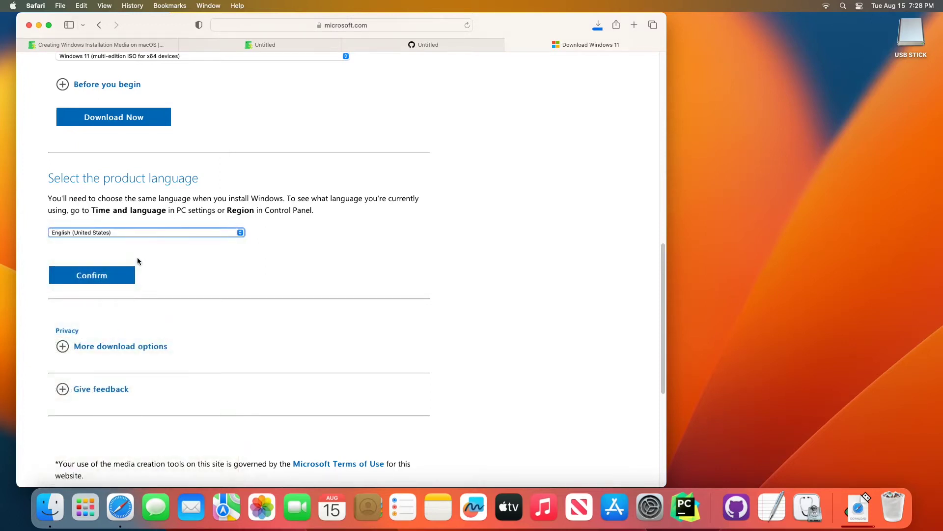
left_click(91, 275)
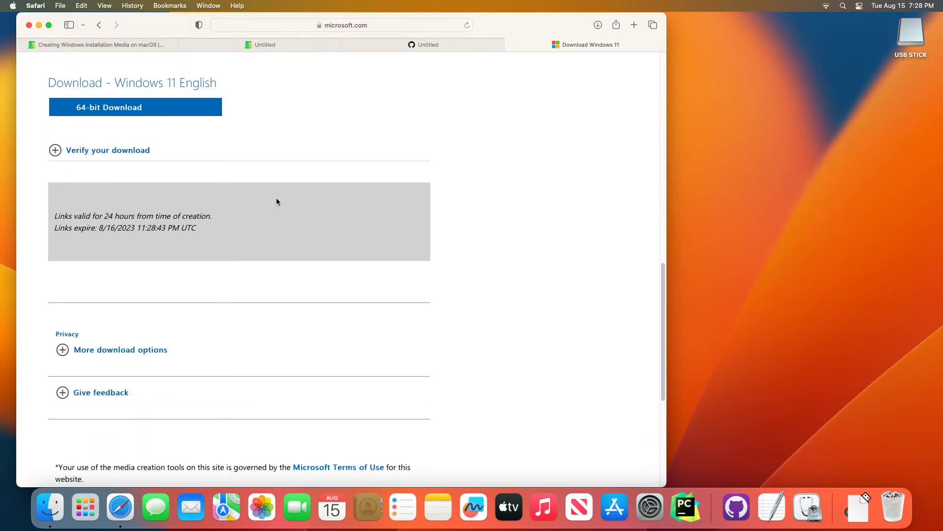
left_click(135, 113)
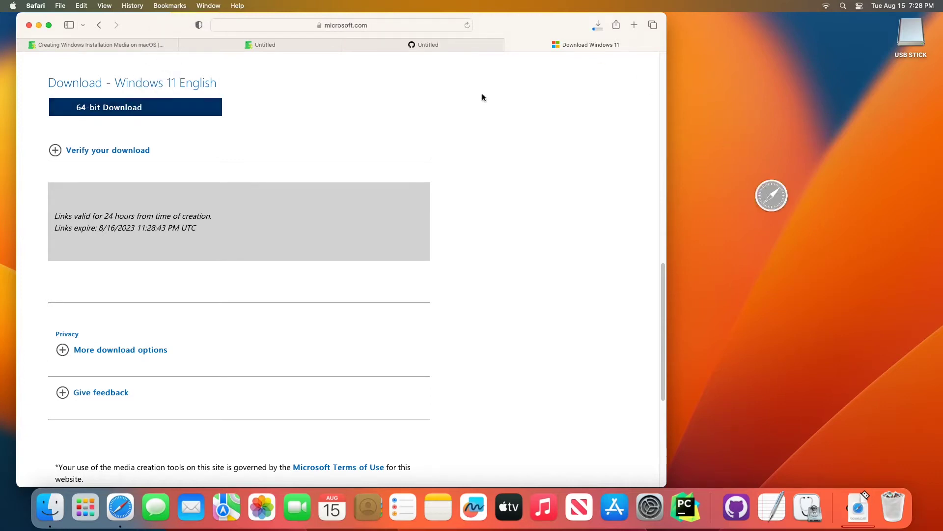
left_click(598, 28)
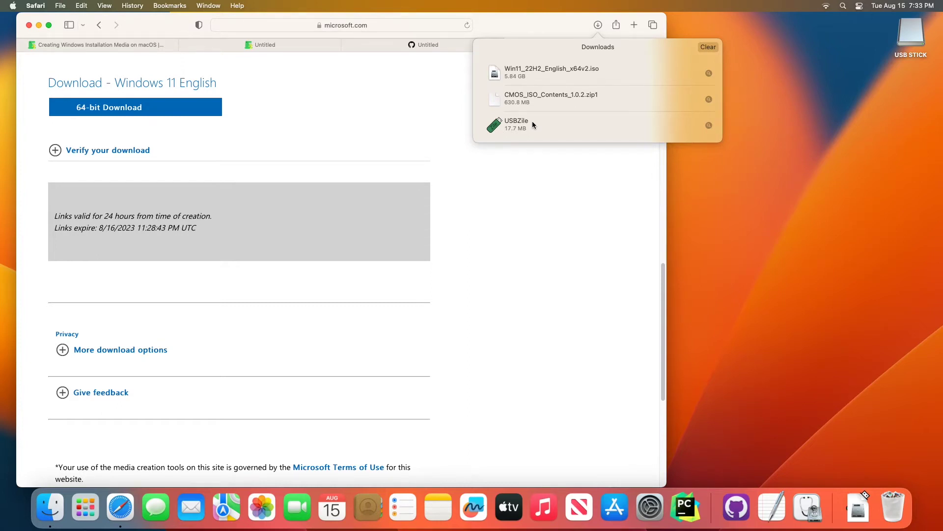
Reveal USBZile in Finder and open it past the unverified-developer warning, centring its licence window.
right_click(532, 124)
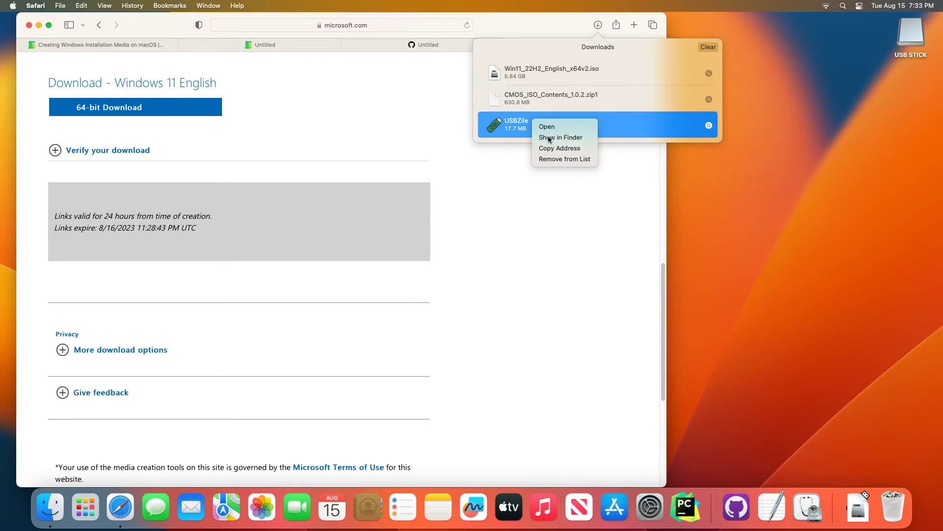
left_click(549, 138)
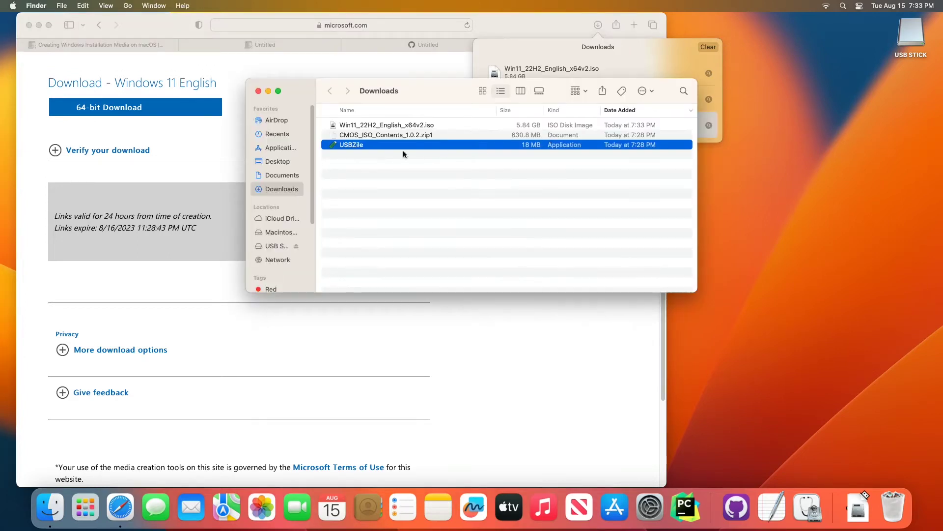
right_click(359, 145)
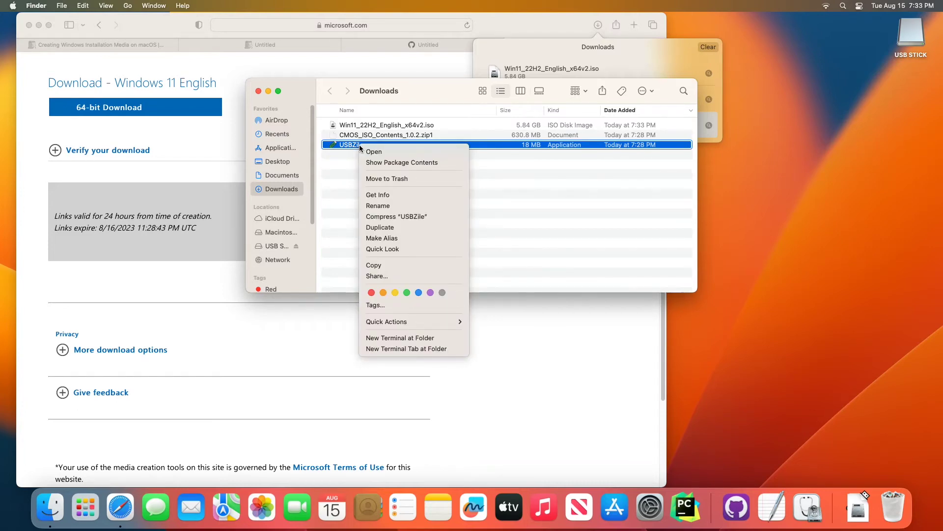
left_click(366, 154)
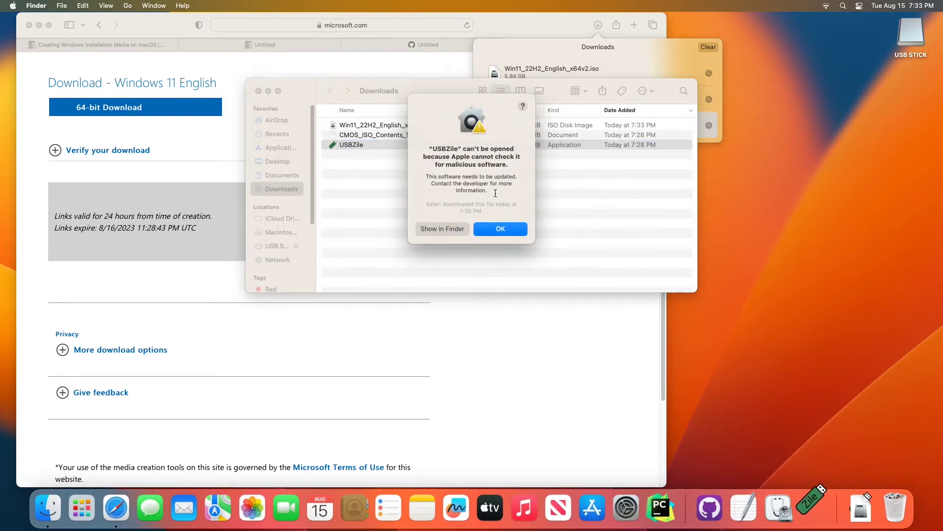
left_click(506, 230)
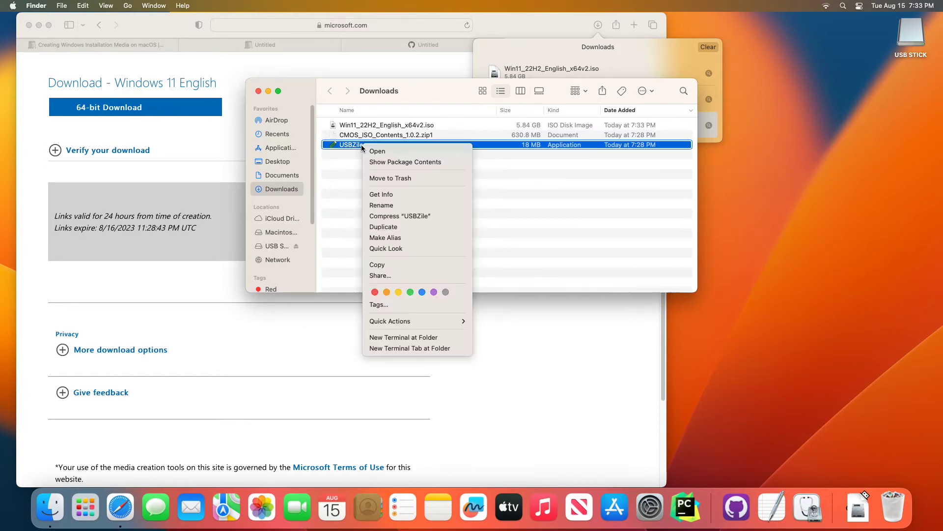
left_click(370, 152)
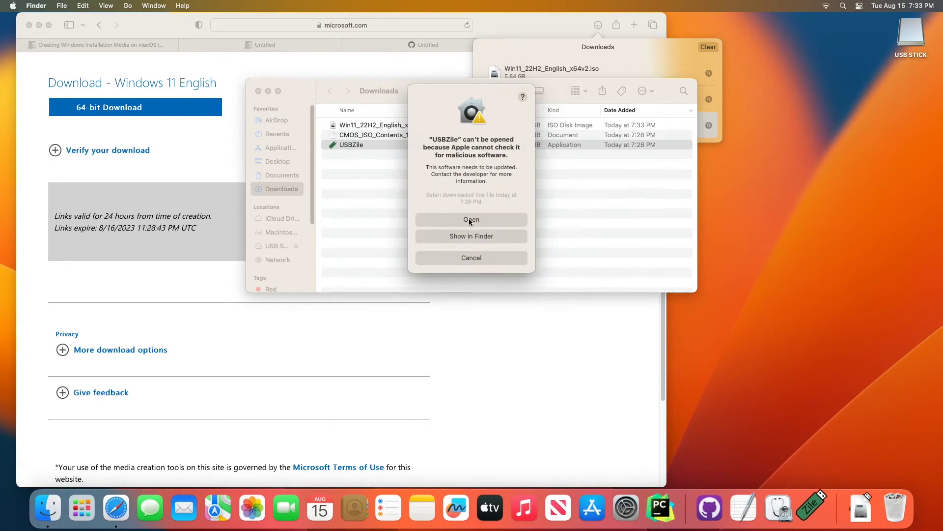
left_click(470, 218)
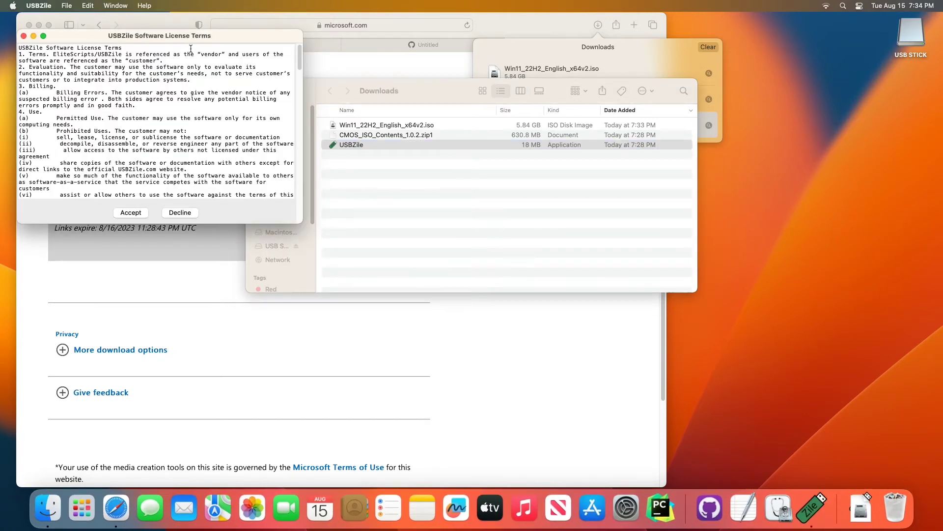
left_click_drag(186, 36, 434, 114)
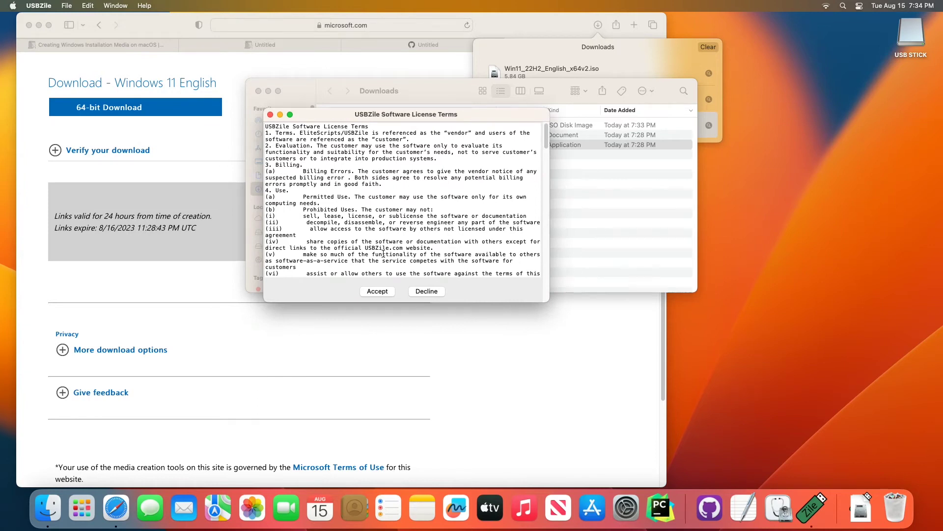
Accept the USBZile Software License Terms.
left_click(378, 291)
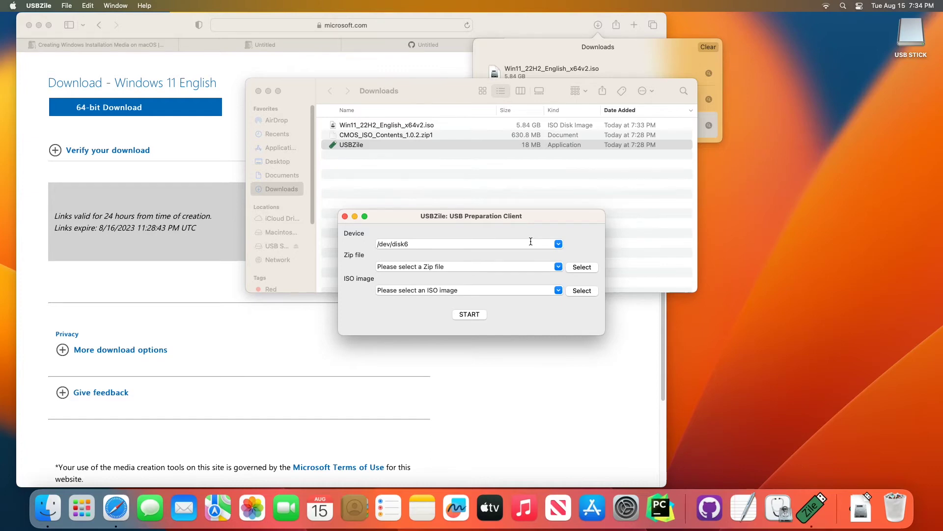
Keep /dev/disk6, choose CMOS_ISO_Contents_1.0.2.zip1 and Win11_22H2_English_x64v2.iso, then press START.
left_click(559, 244)
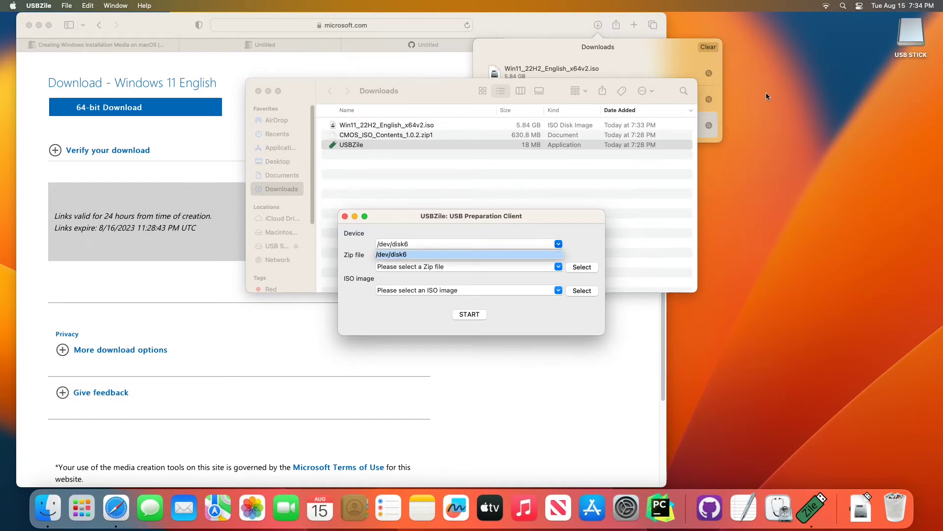
left_click(562, 245)
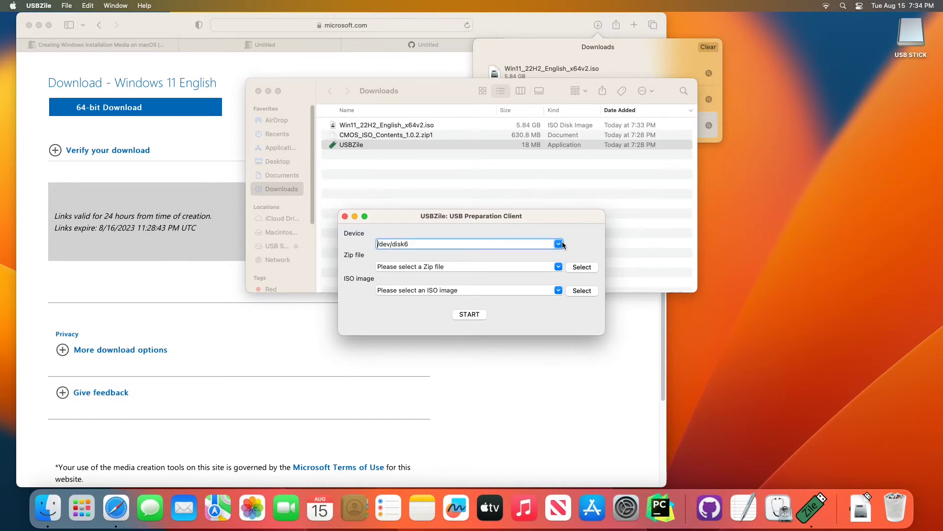
left_click(582, 266)
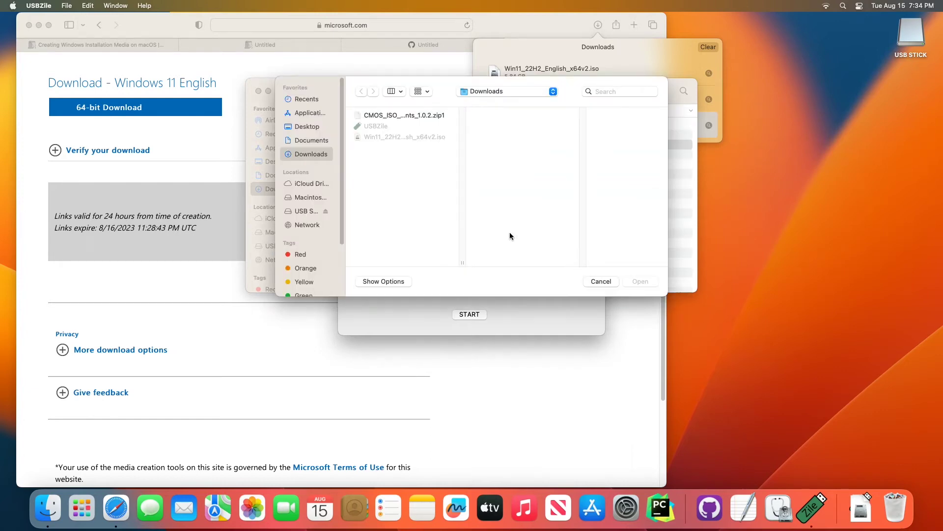
double_click(421, 116)
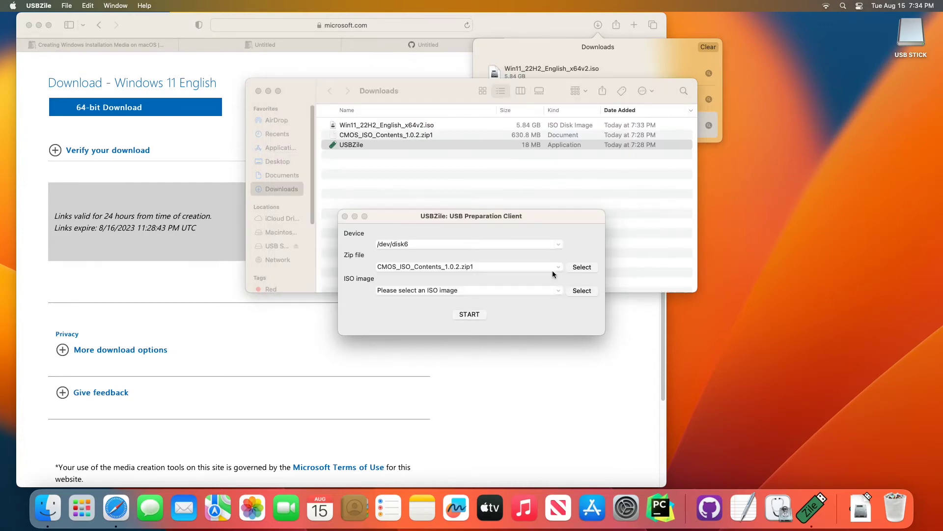
left_click(582, 291)
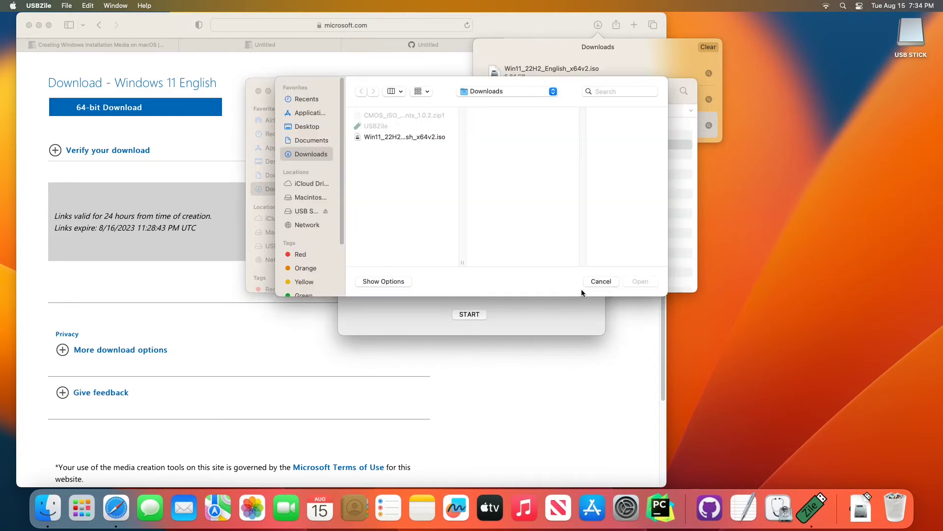
double_click(416, 138)
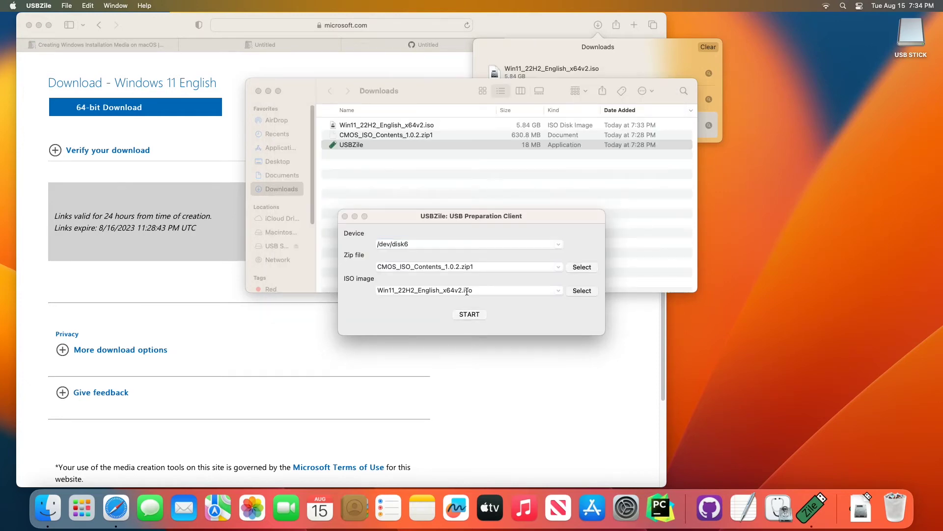
left_click(470, 315)
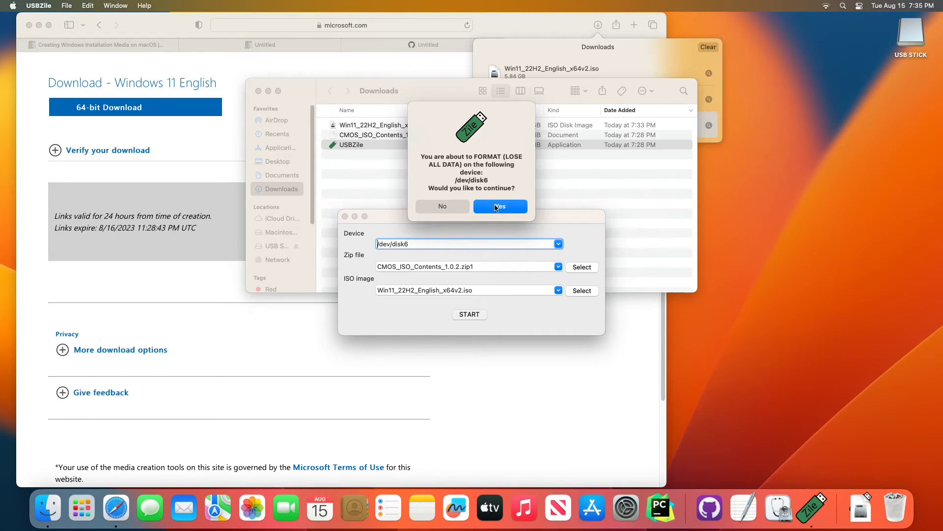
Confirm formatting /dev/disk6 so USBZile writes the Windows installation files.
left_click(495, 206)
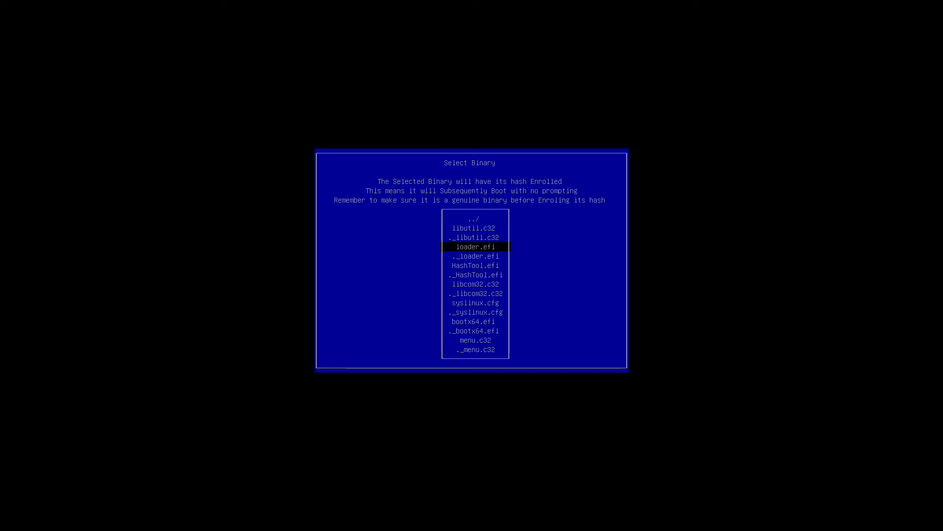
Pick loader.efi in MokManager and move to the option to enroll its hash.
key("Return")
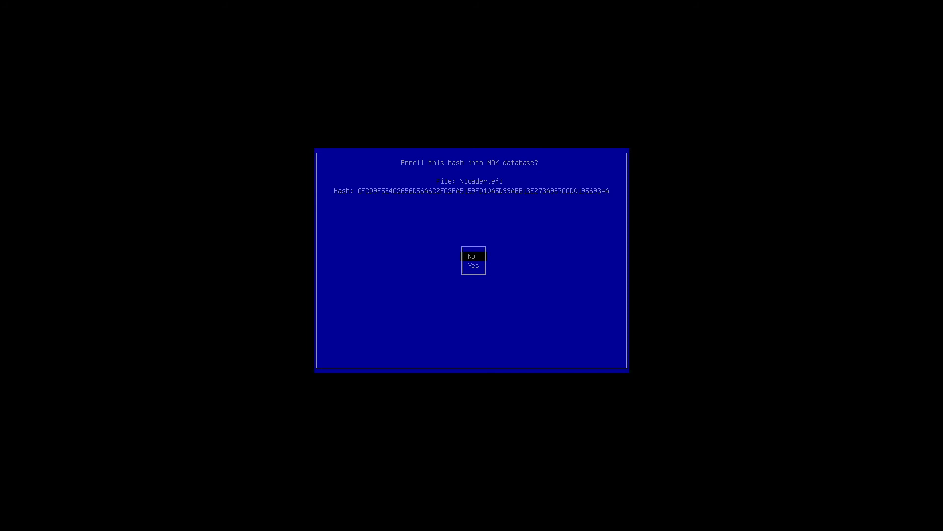
key("Down")
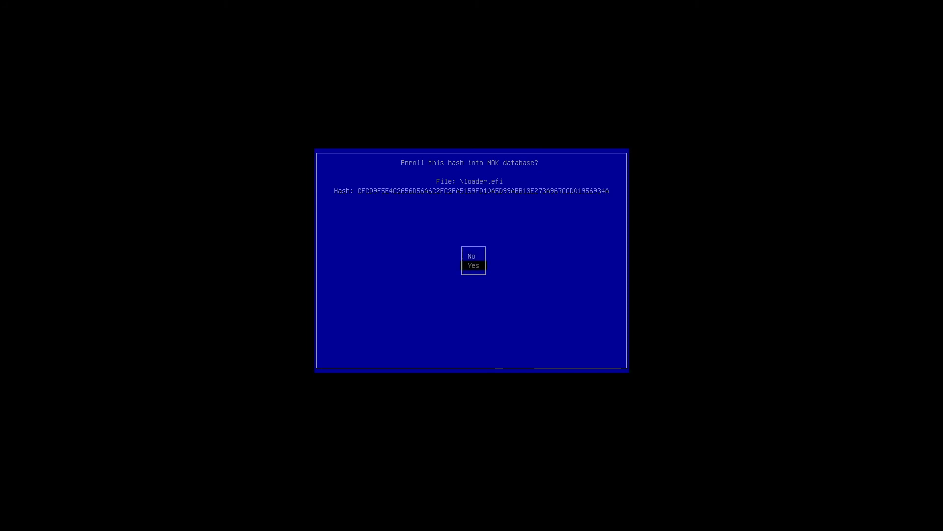